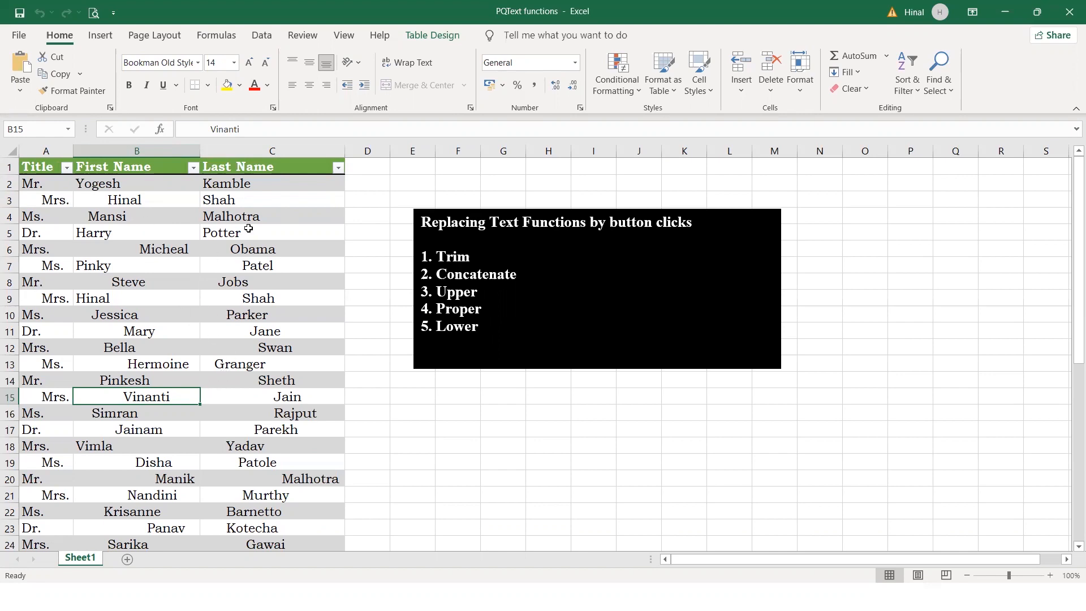
Load the table of titles, first names and last names into the Power Query Editor and maximize its window
click(186, 299)
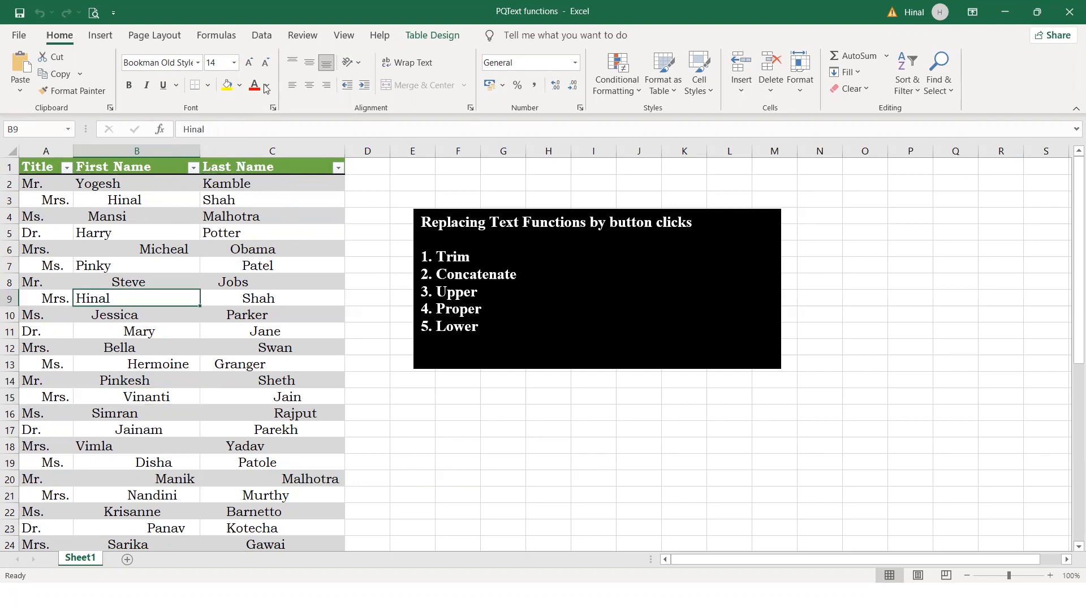
click(263, 38)
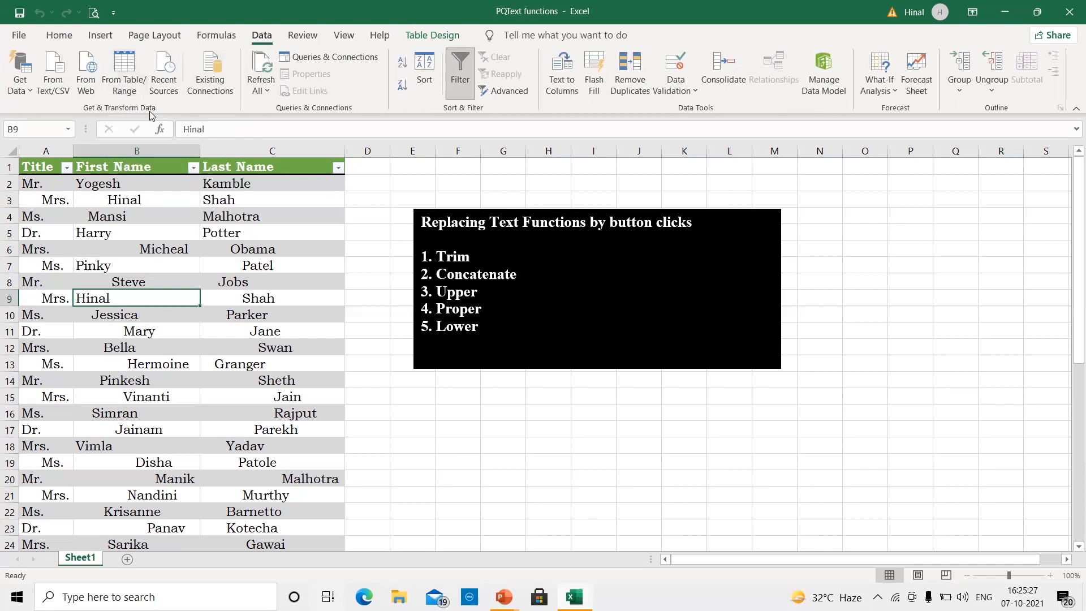
click(126, 72)
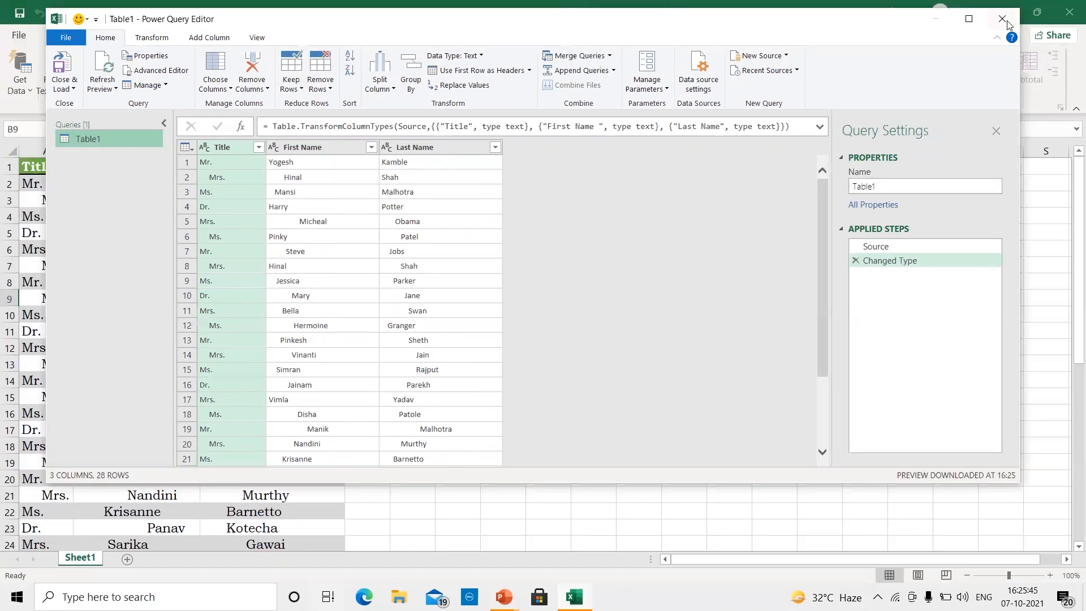
click(971, 19)
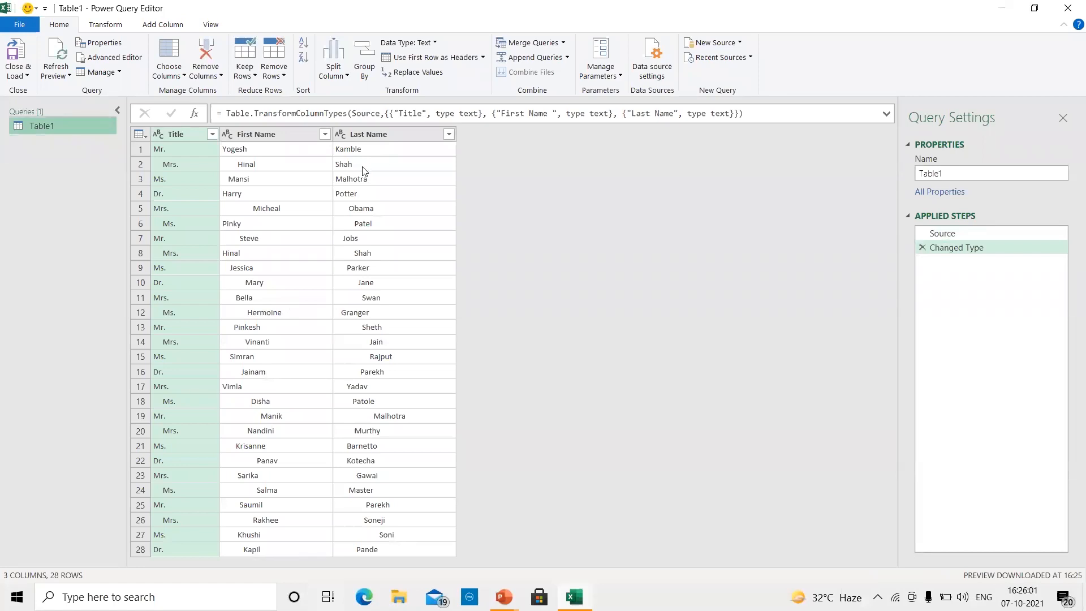
Trim the extra spaces from the Title column
click(183, 136)
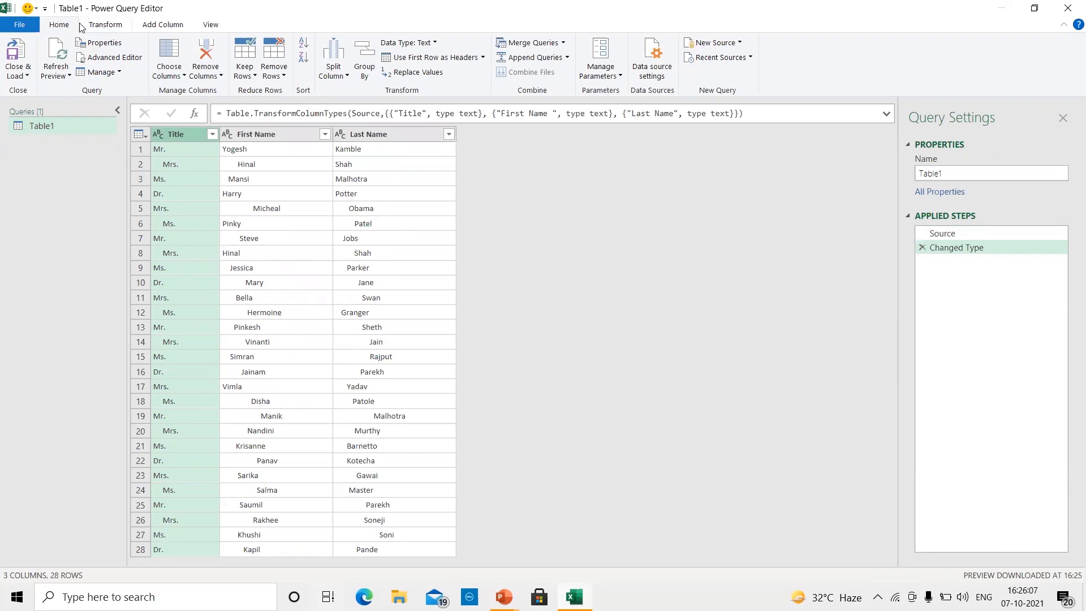
click(106, 26)
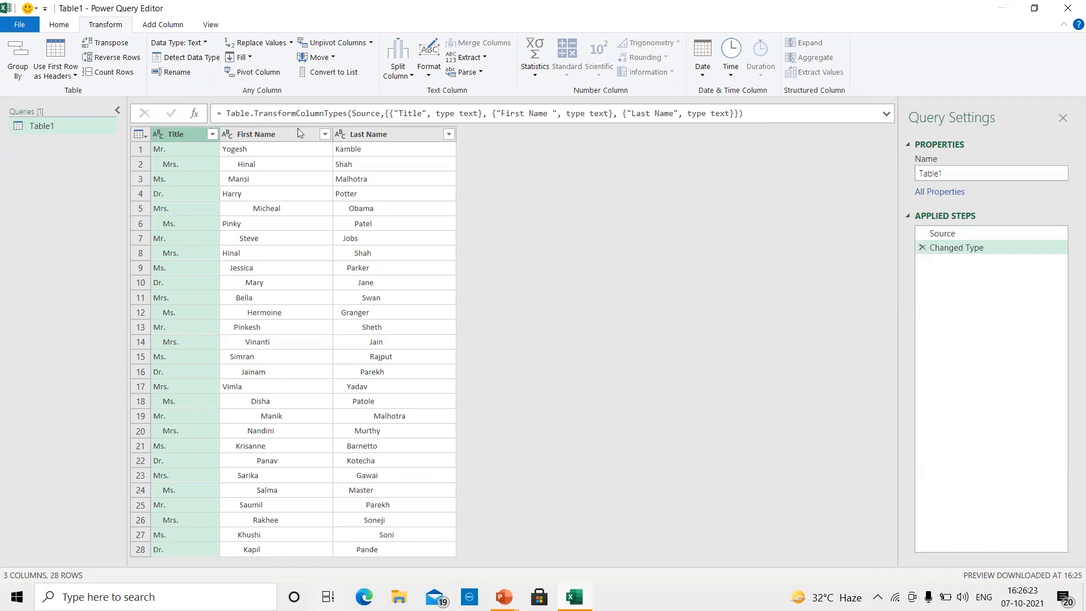
click(429, 81)
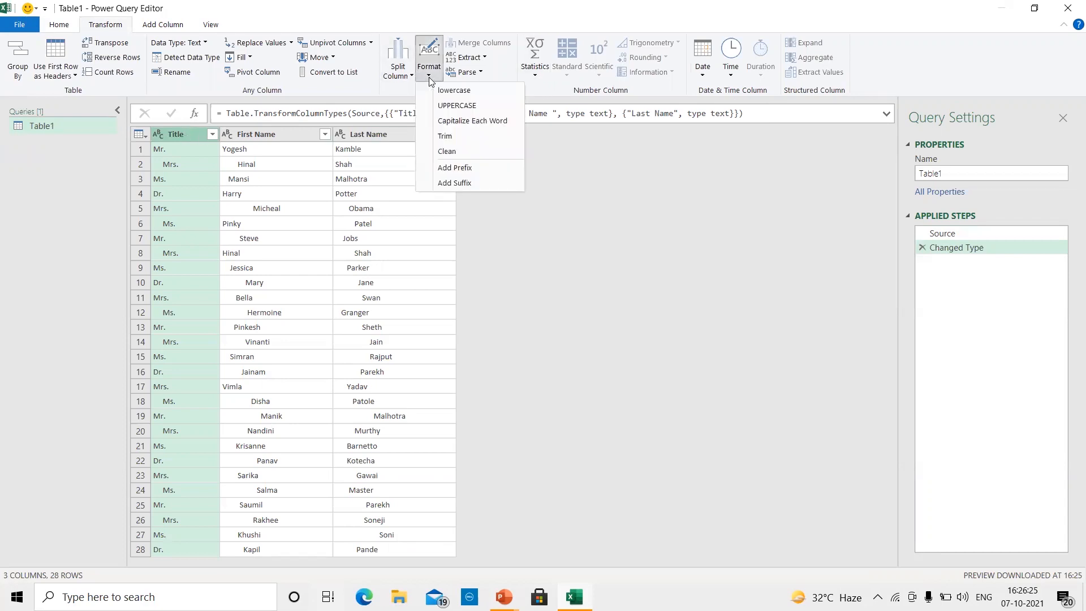
click(445, 137)
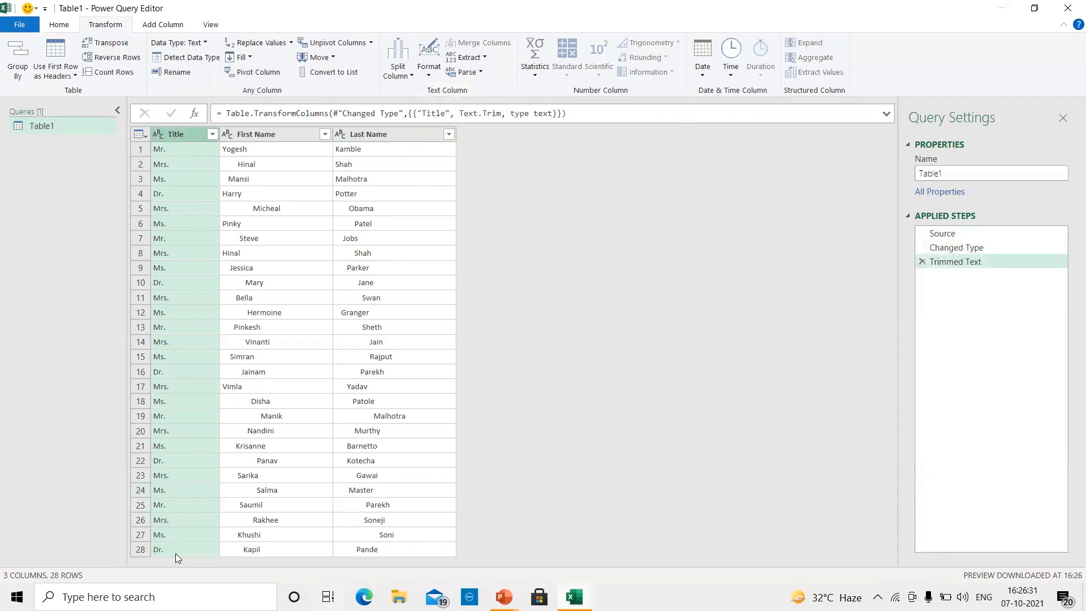
Trim the extra spaces from the First Name and Last Name columns
click(282, 138)
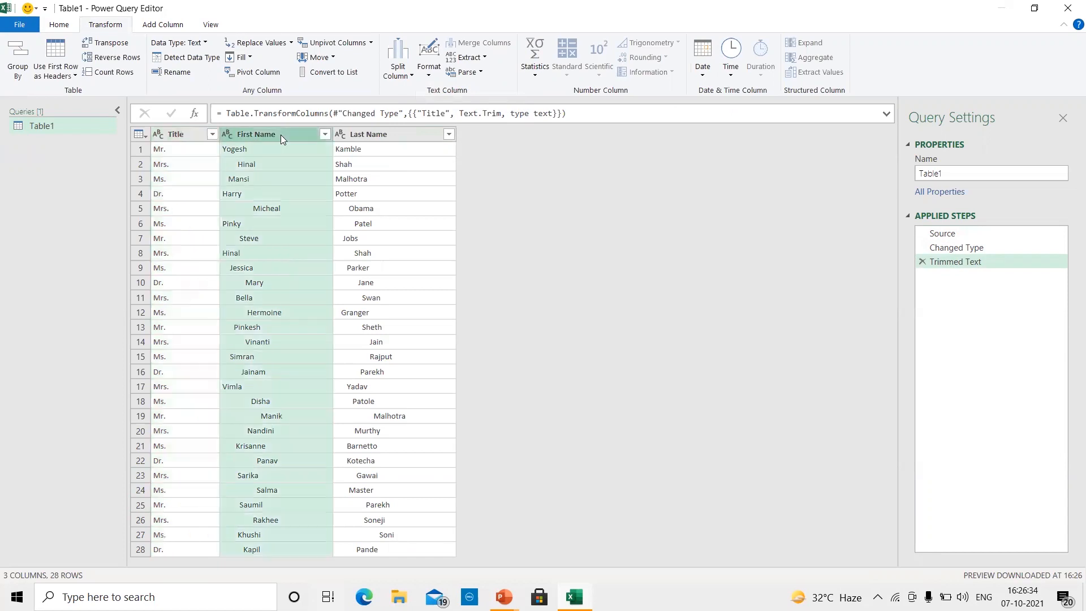
click(426, 76)
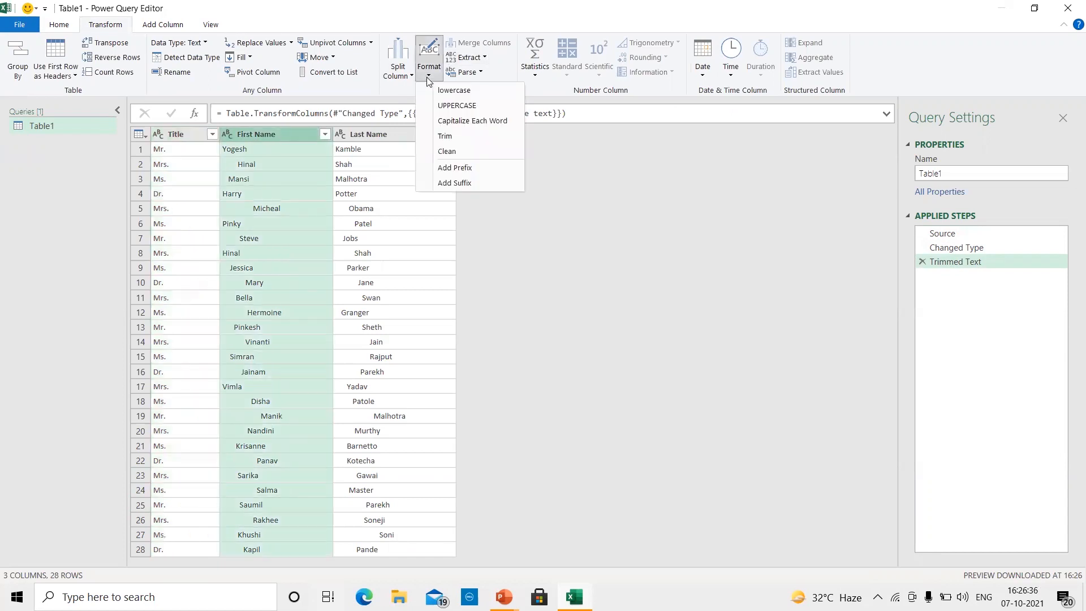
click(464, 137)
click(385, 134)
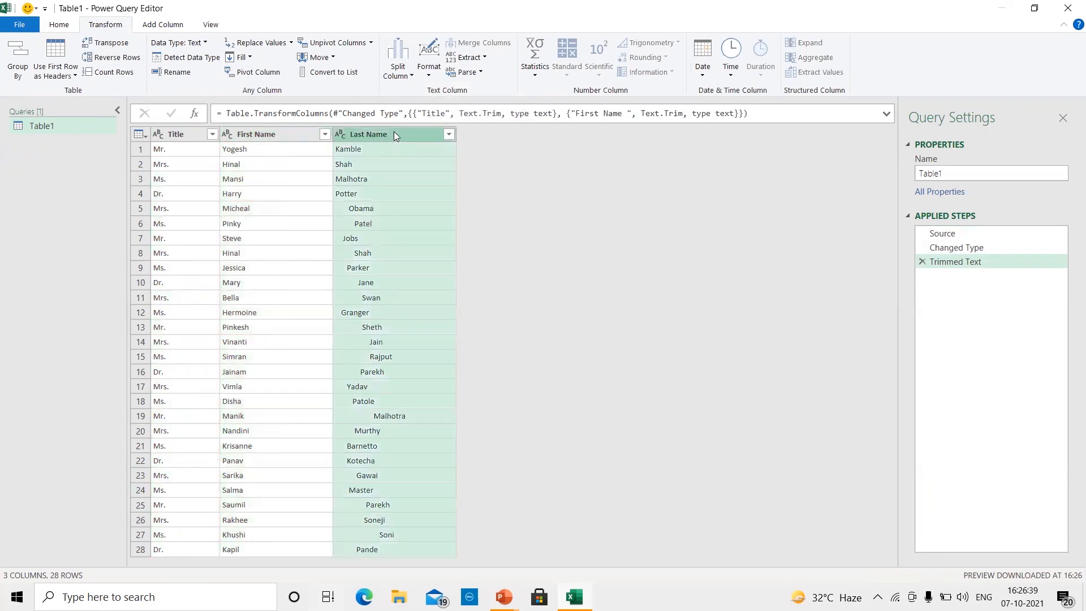
click(428, 73)
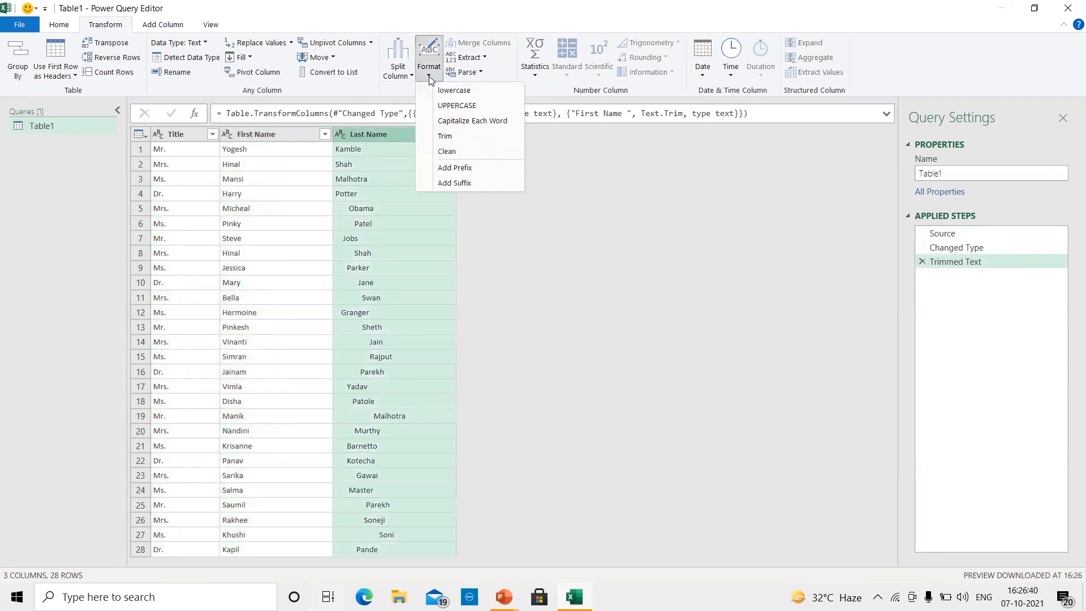
click(461, 136)
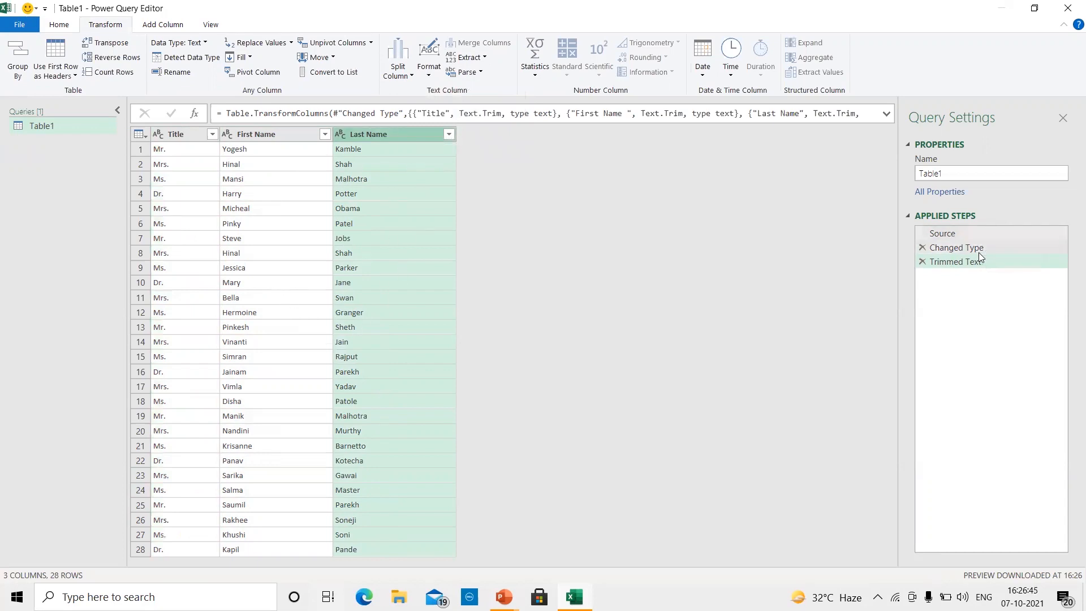
drag(984, 248, 956, 295)
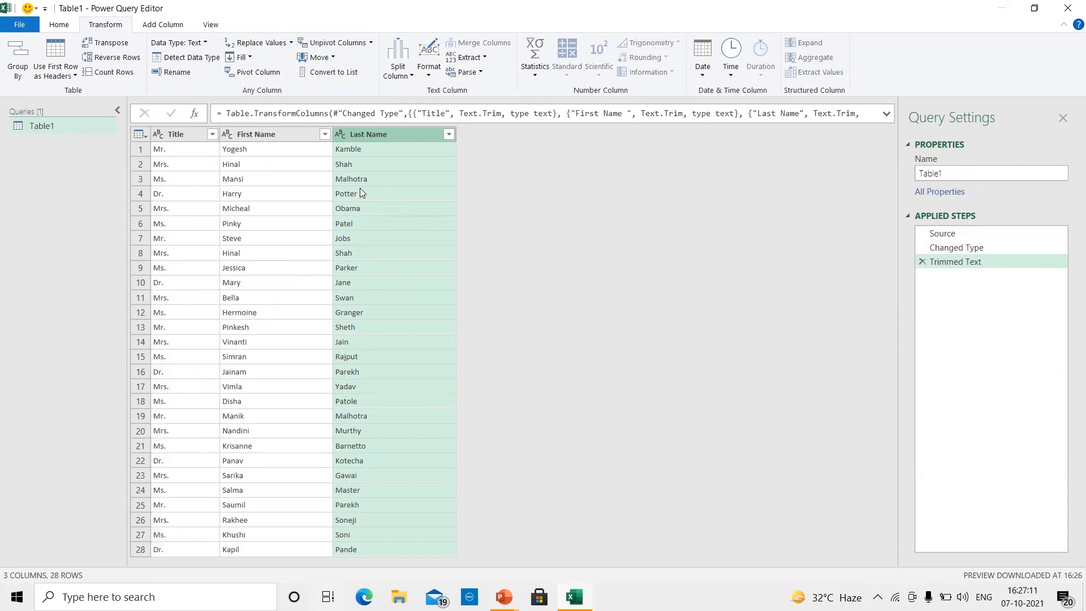
Merge the Title, First Name and Last Name columns with a Space separator into a new column named "Full name"
click(185, 134)
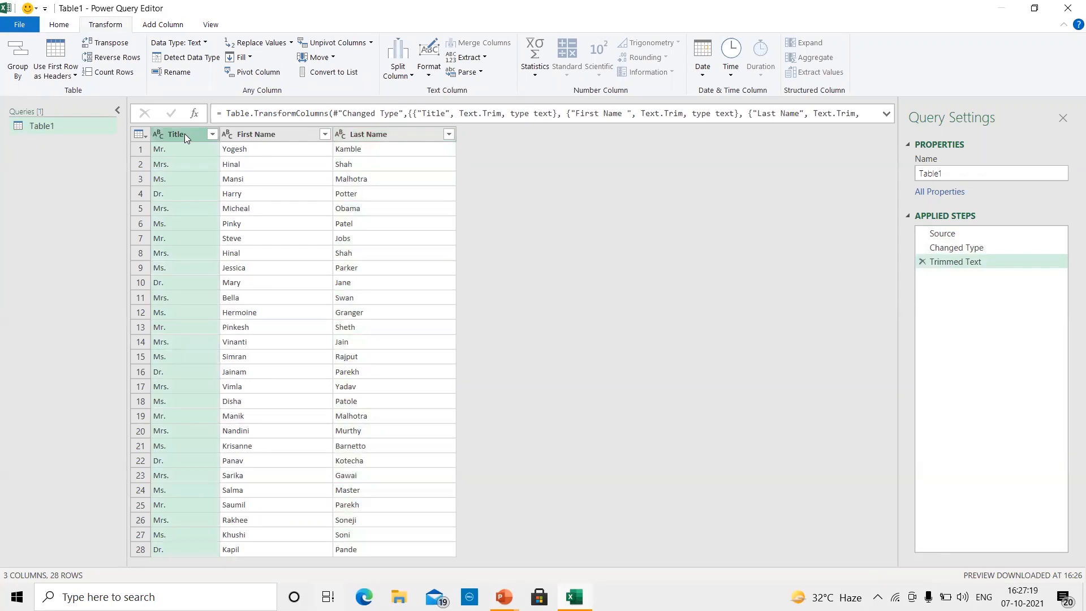
ctrl+click(251, 135)
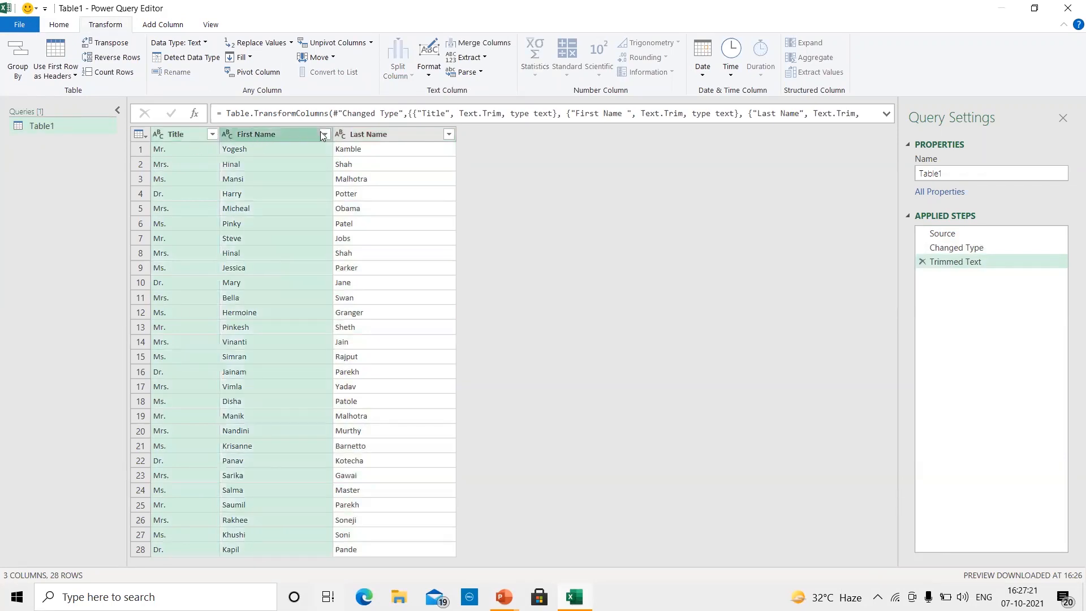
ctrl+click(372, 133)
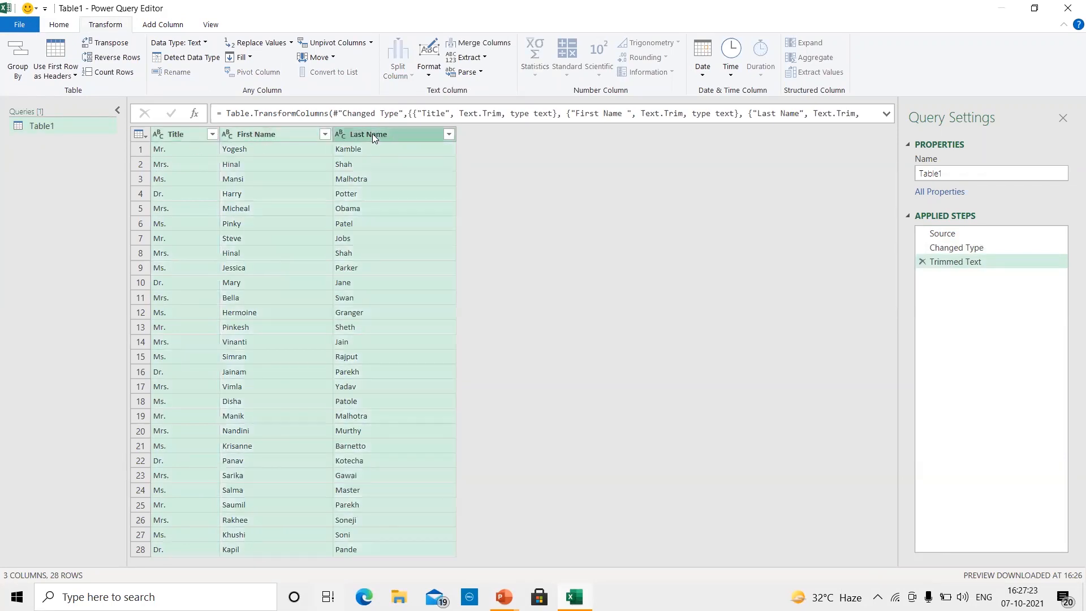
click(482, 44)
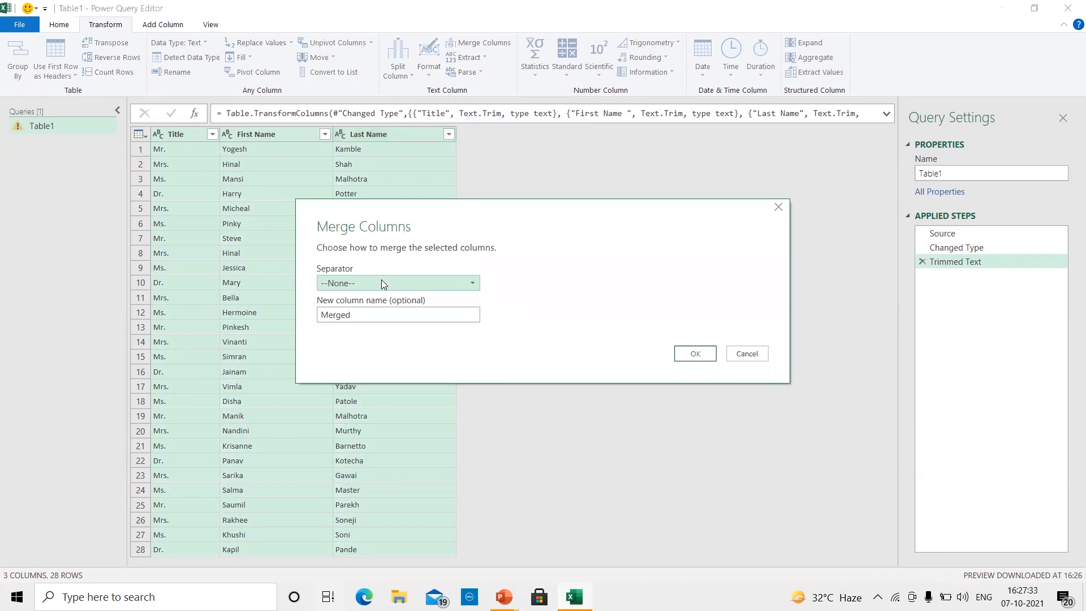
click(381, 279)
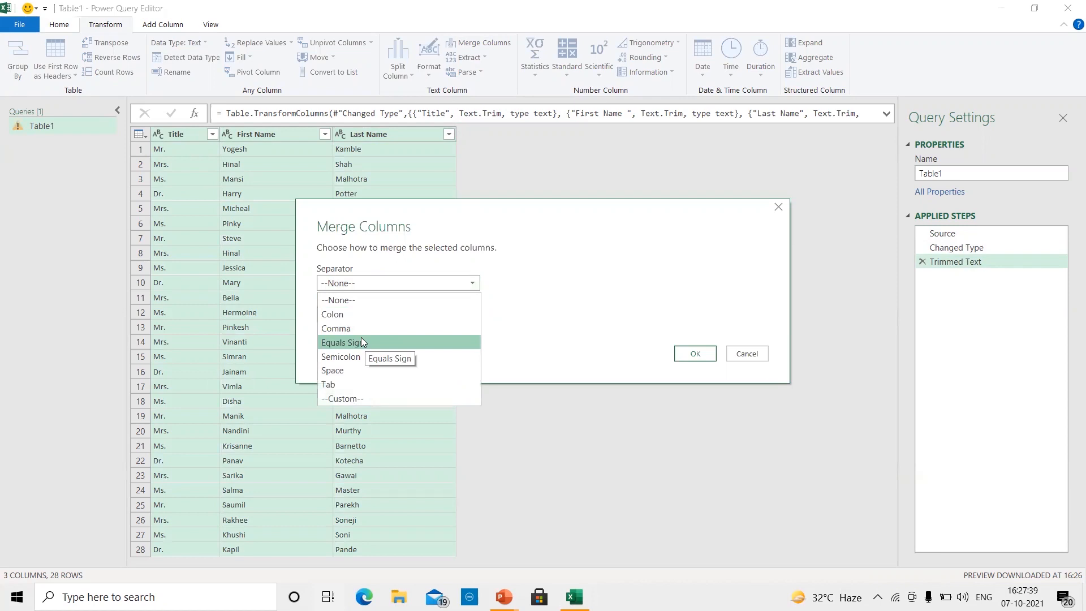
click(368, 371)
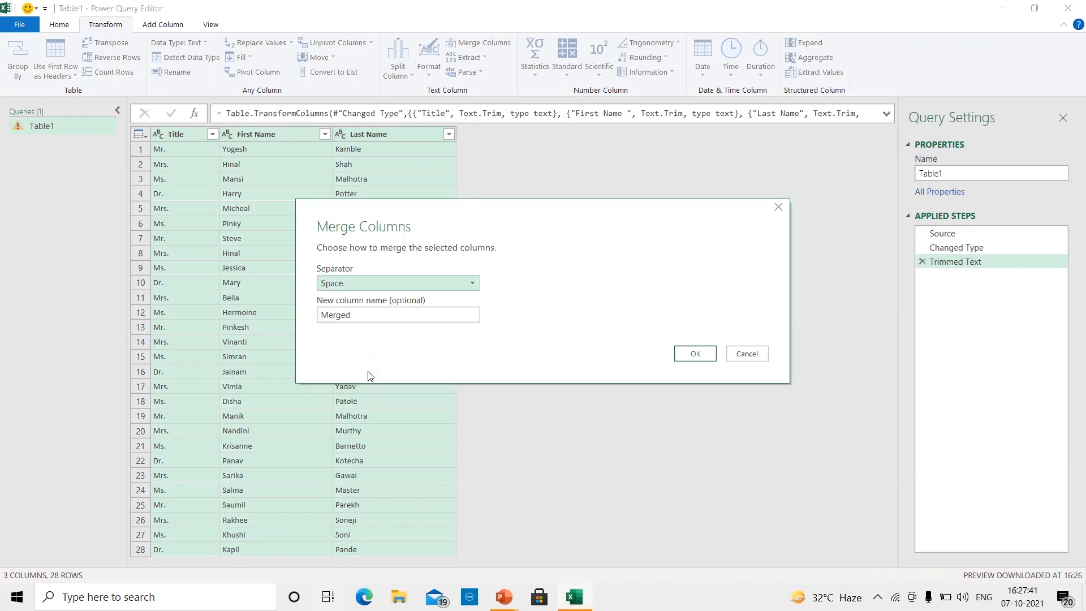
drag(375, 315, 306, 316)
key(BackSpace)
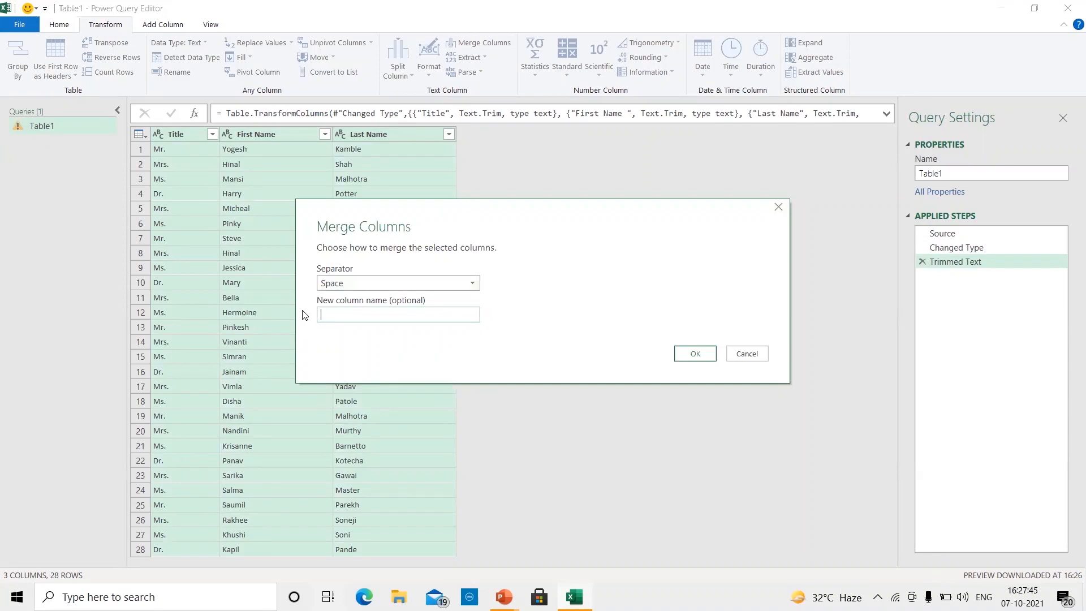
text(Full name)
click(695, 354)
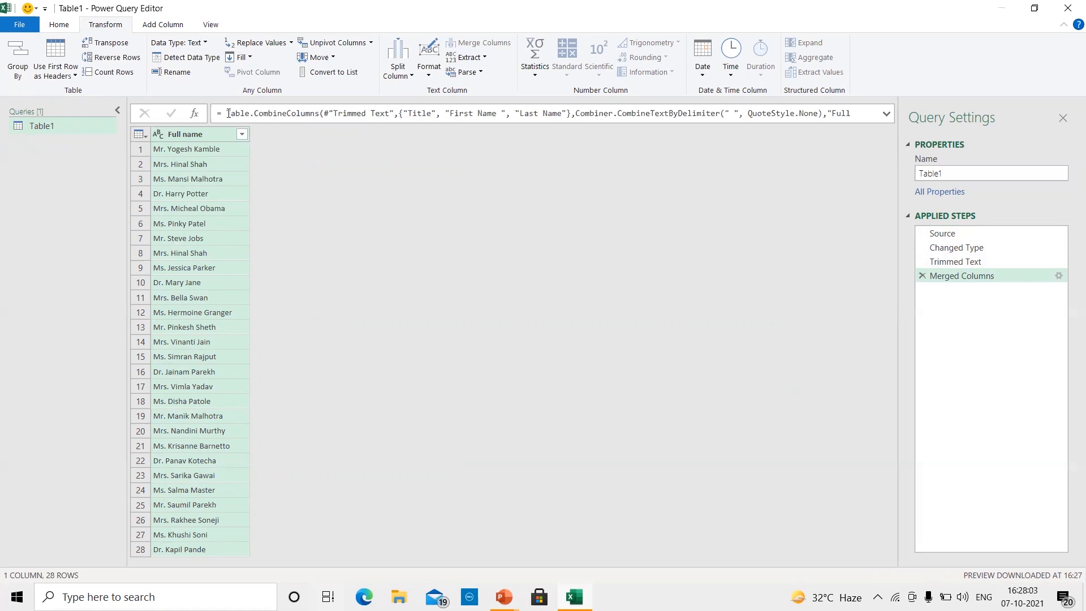
Convert the Full name column to UPPERCASE and follow it with Capitalize Each Word
click(219, 133)
click(429, 63)
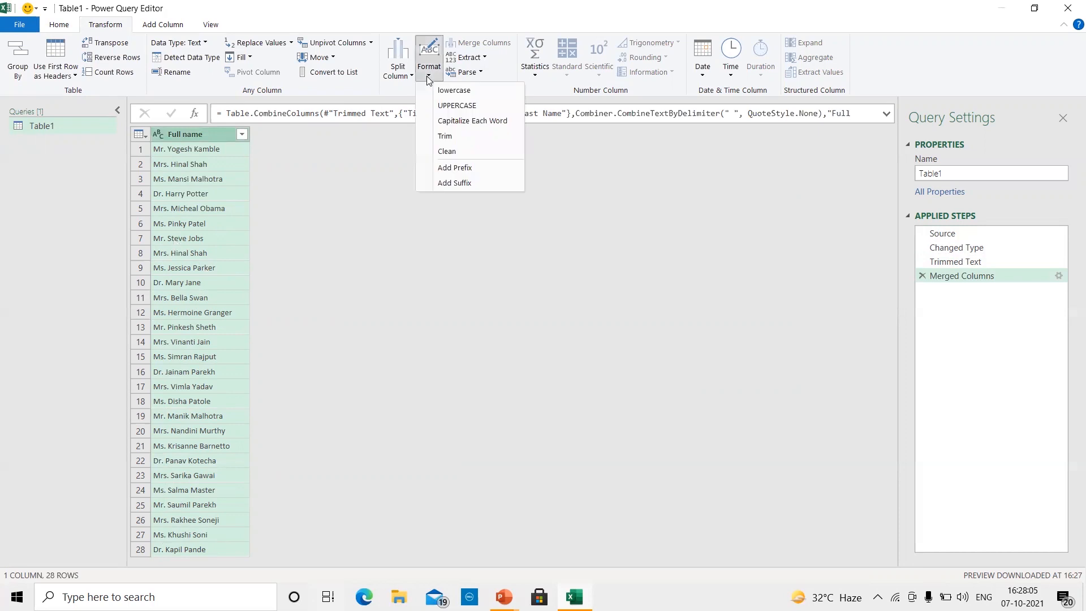
click(448, 106)
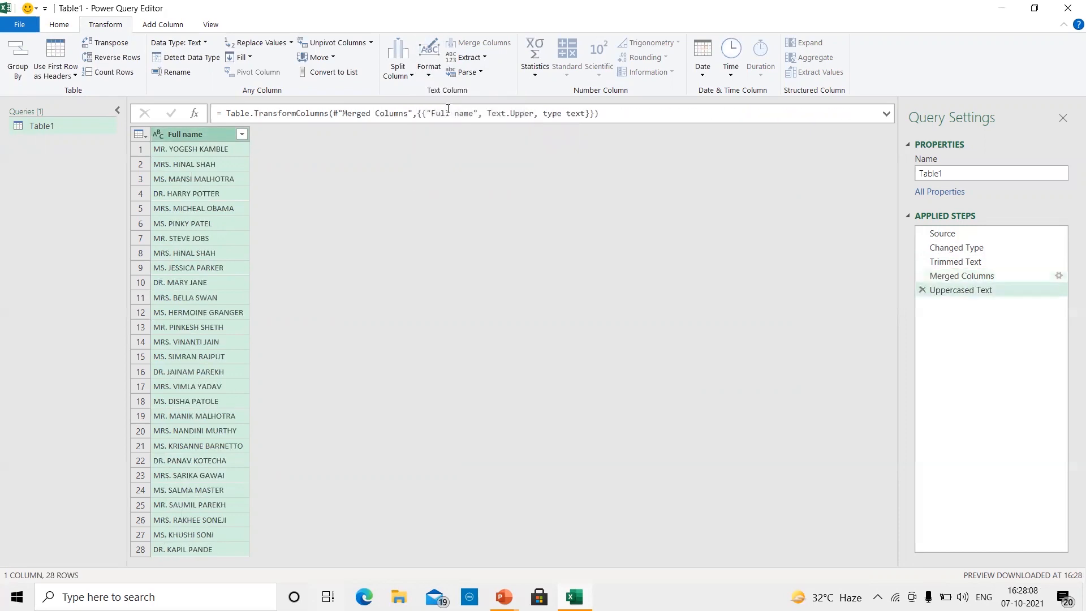
click(429, 63)
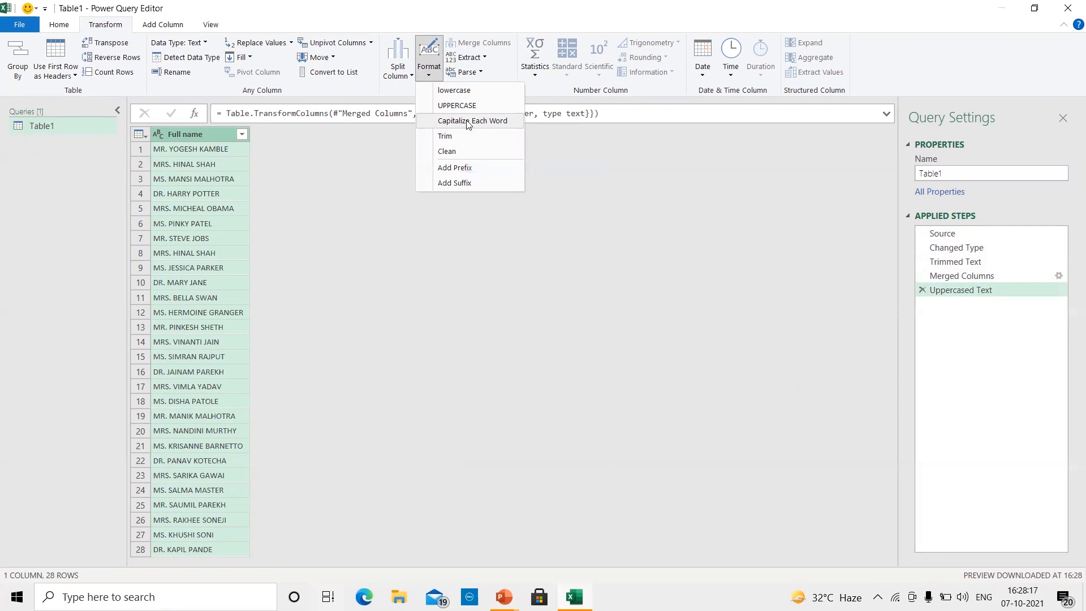
click(468, 121)
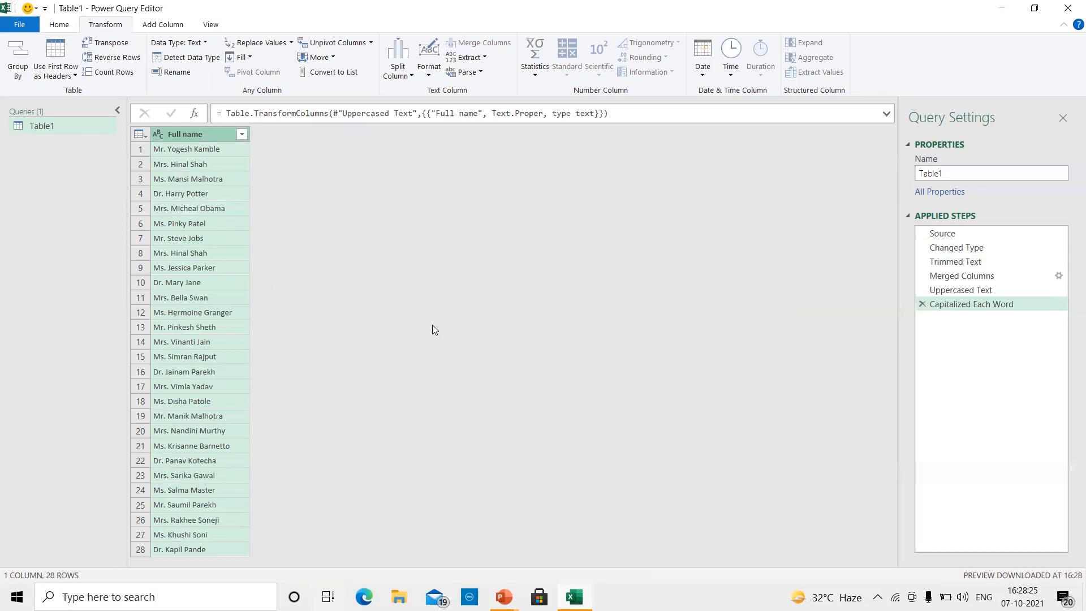
Close the query editor and load the Full name table into a new worksheet
click(64, 25)
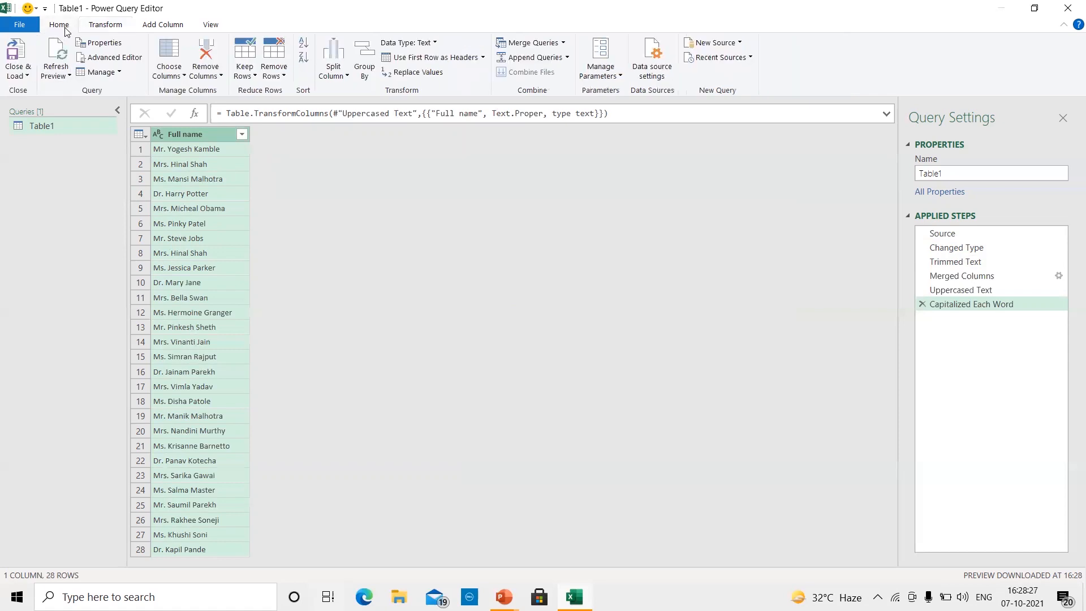
click(23, 76)
click(29, 91)
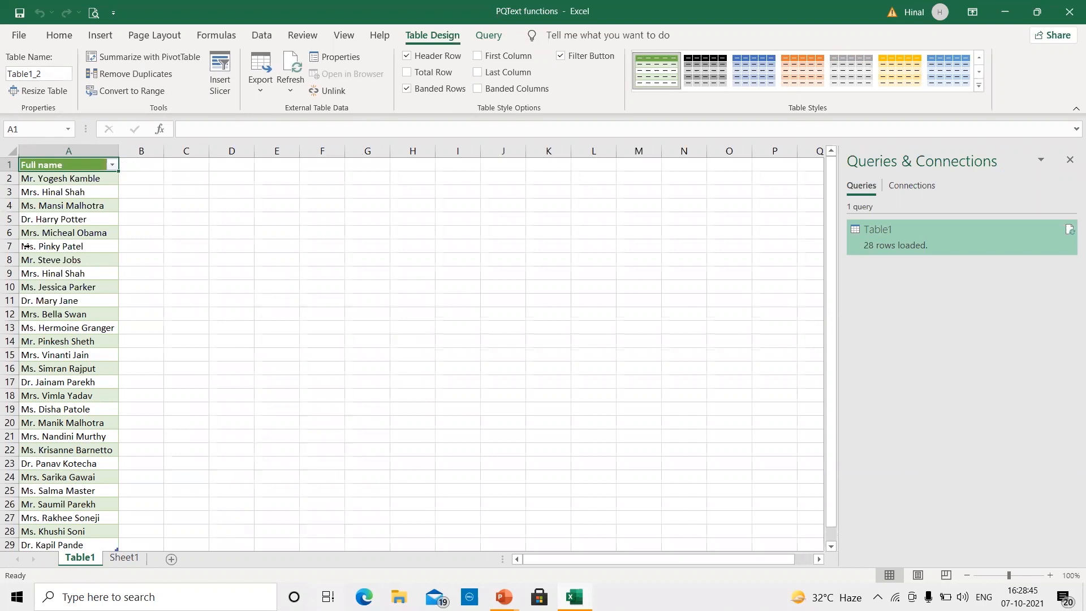
scroll(63, 307, down, 4)
scroll(62, 307, up, 4)
Replace the first name in cell B4 of the source table on Sheet1 with a different first name
click(133, 561)
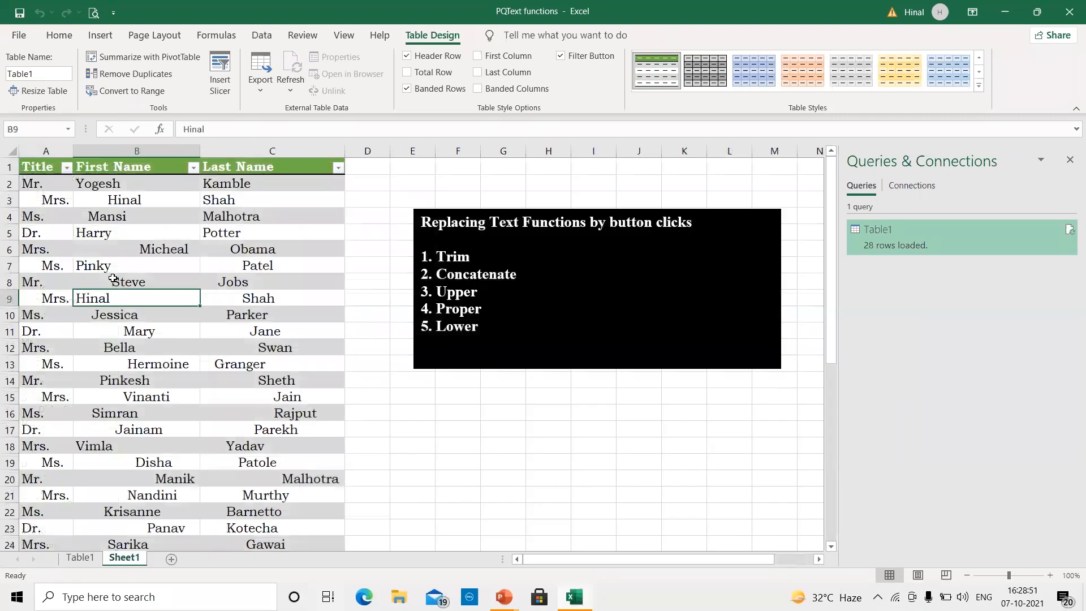
double_click(120, 219)
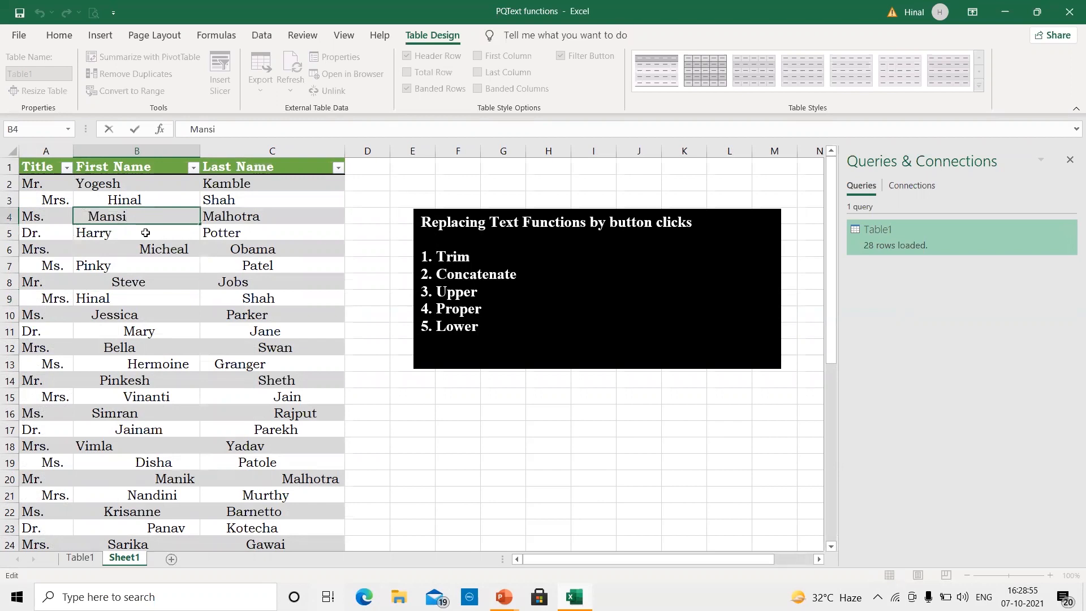
key(BackSpace)
key(BackSpace)
key(BackSpace)
key(BackSpace)
key(BackSpace)
text(Hinal)
key(BackSpace)
key(BackSpace)
key(BackSpace)
text(tali)
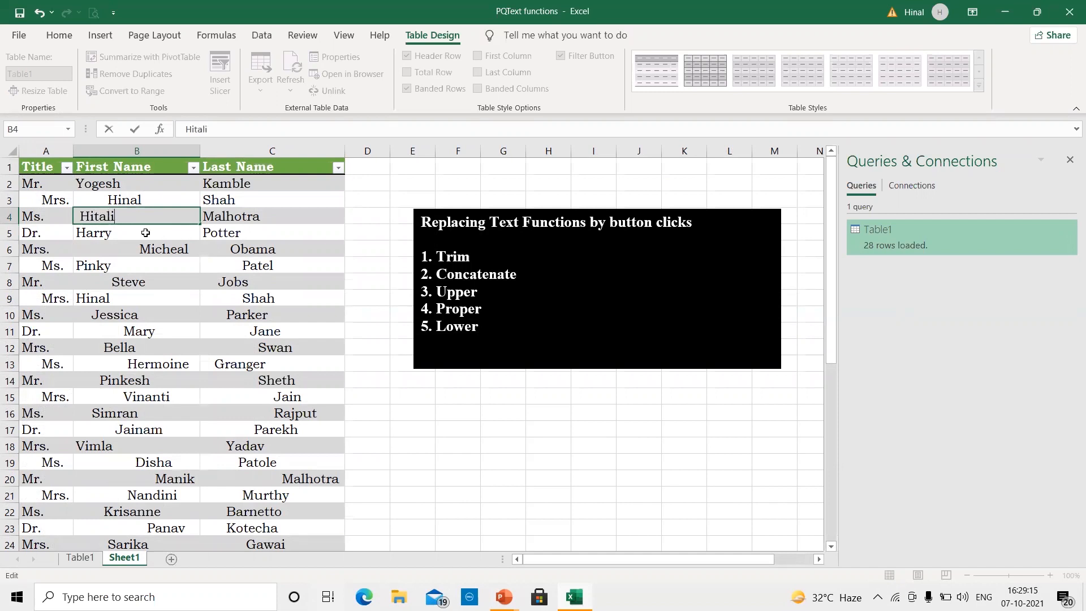
click(229, 245)
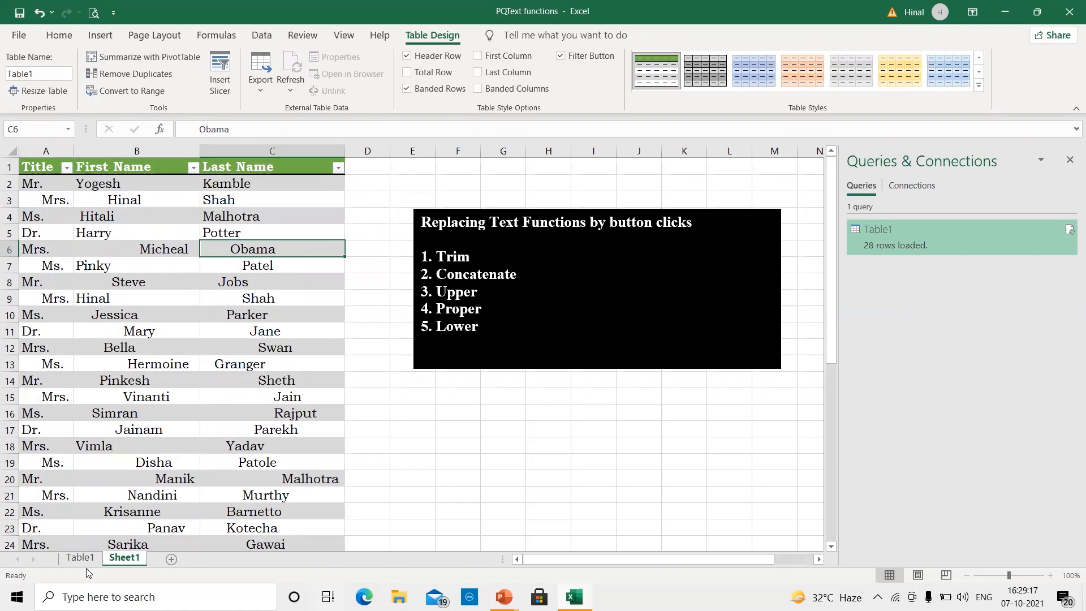
Refresh the Full name query table on the Table1 sheet to pull in the edited source data
click(86, 562)
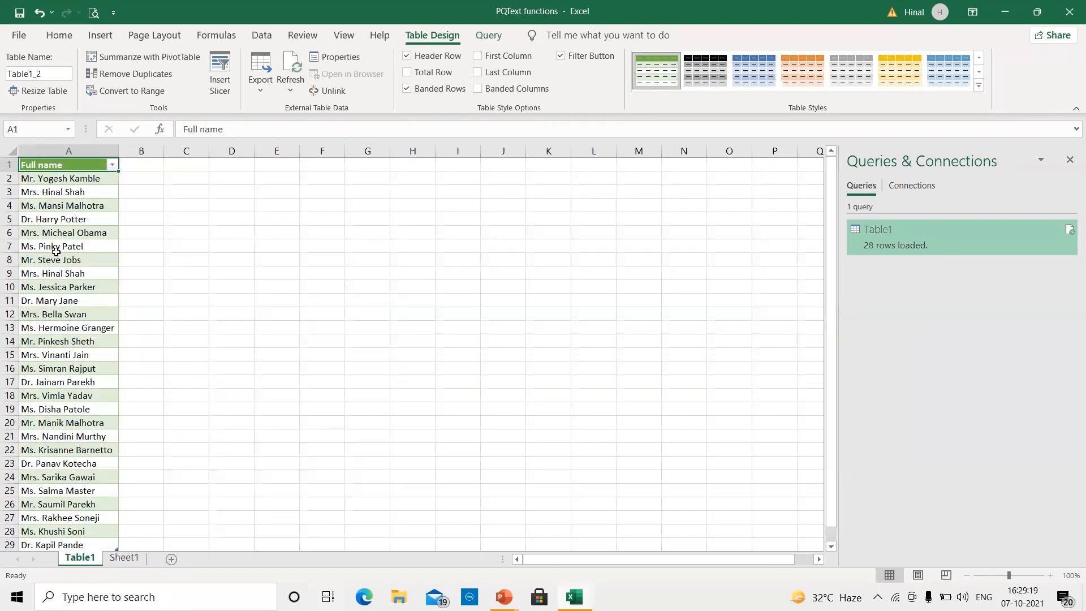
click(68, 221)
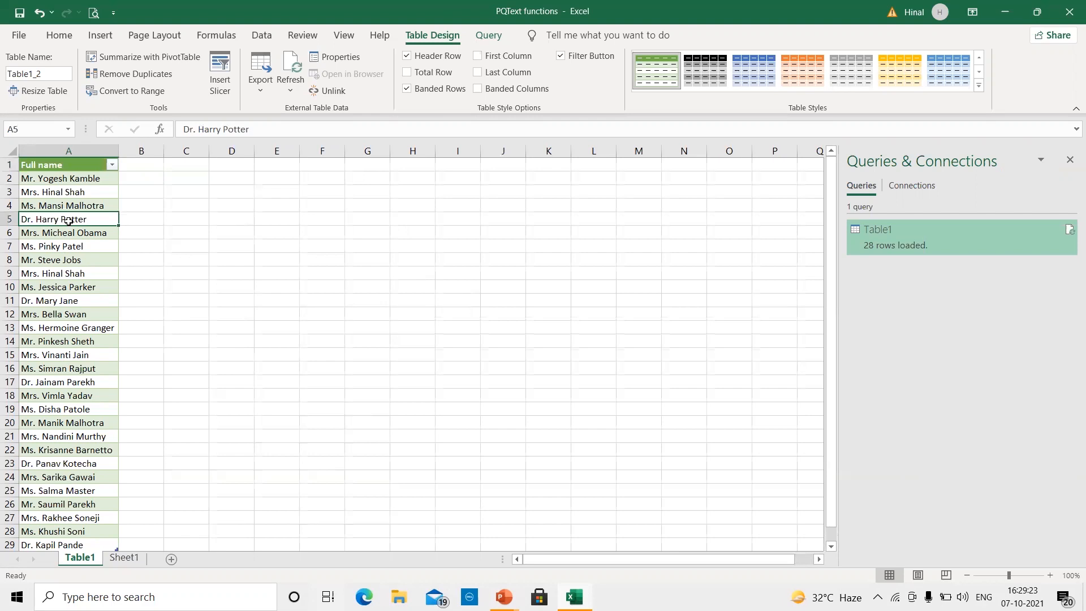
click(67, 247)
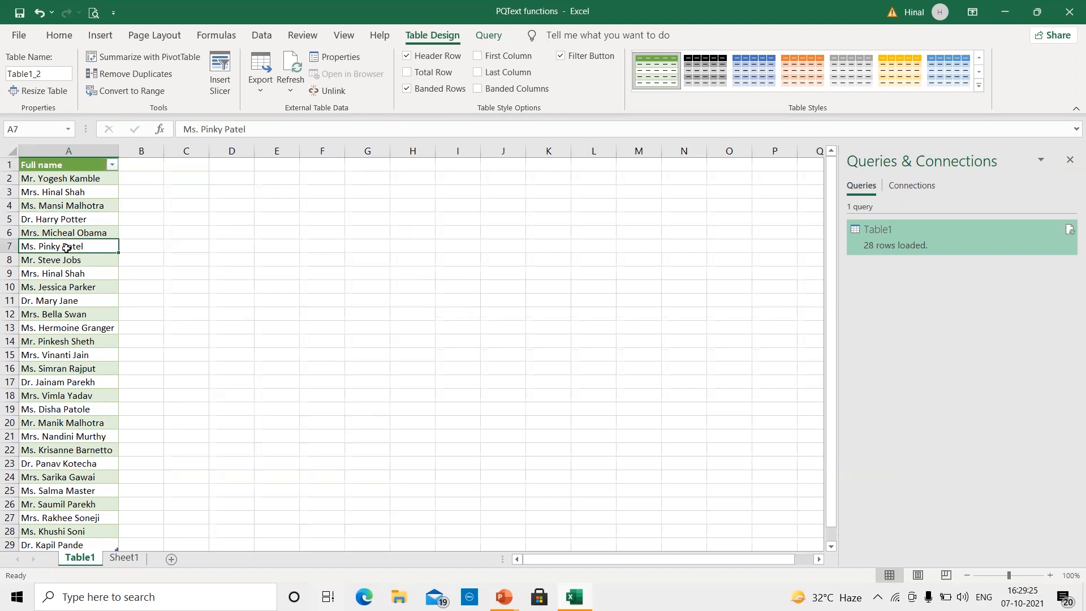
right_click(66, 247)
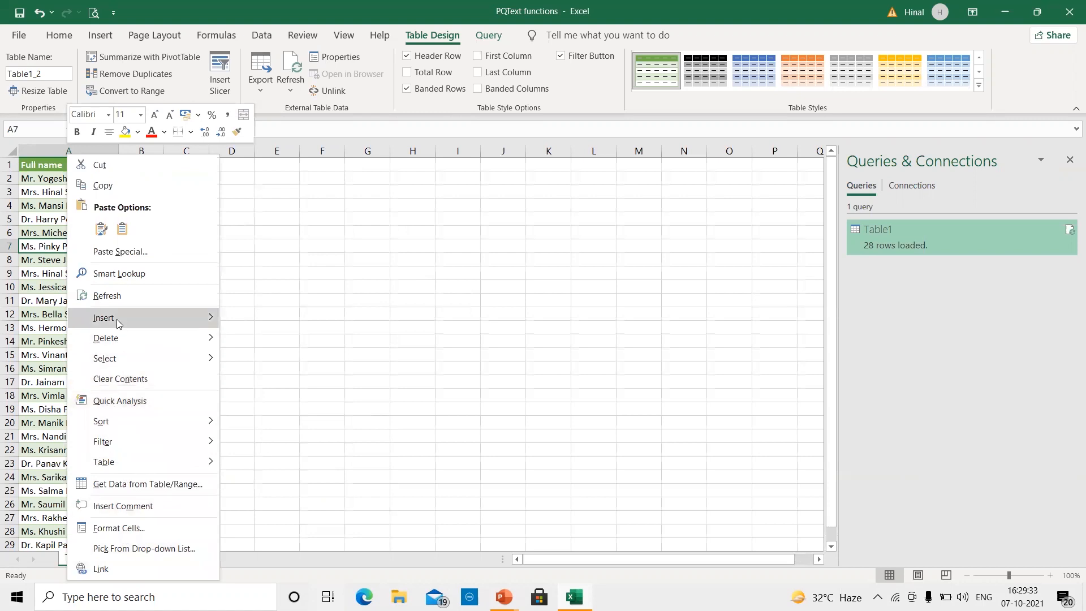
click(121, 296)
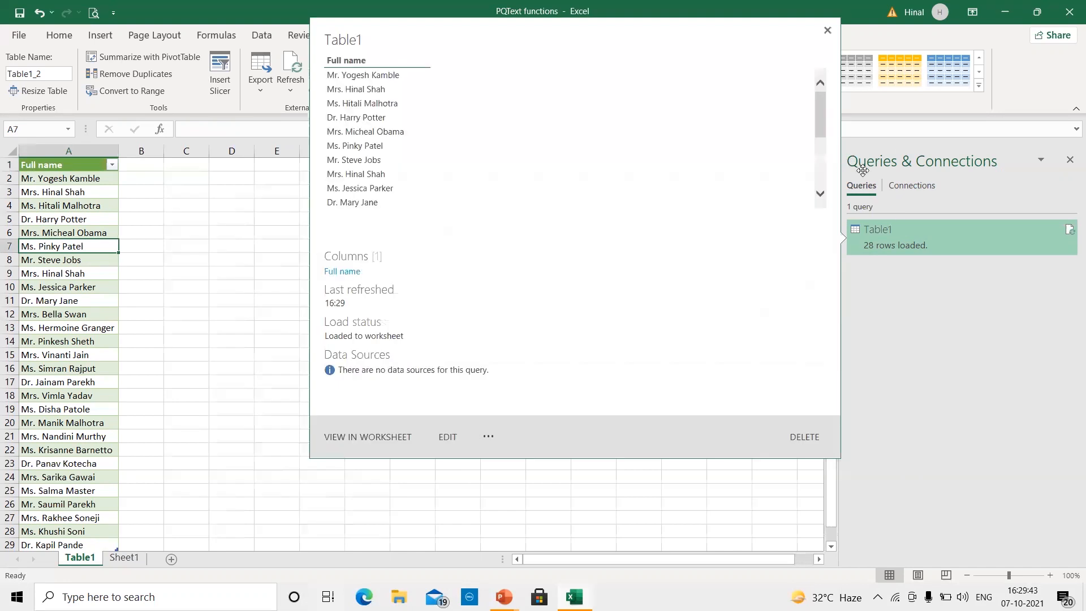
Reopen the Table1 query to review its applied steps and close the editor again
double_click(943, 238)
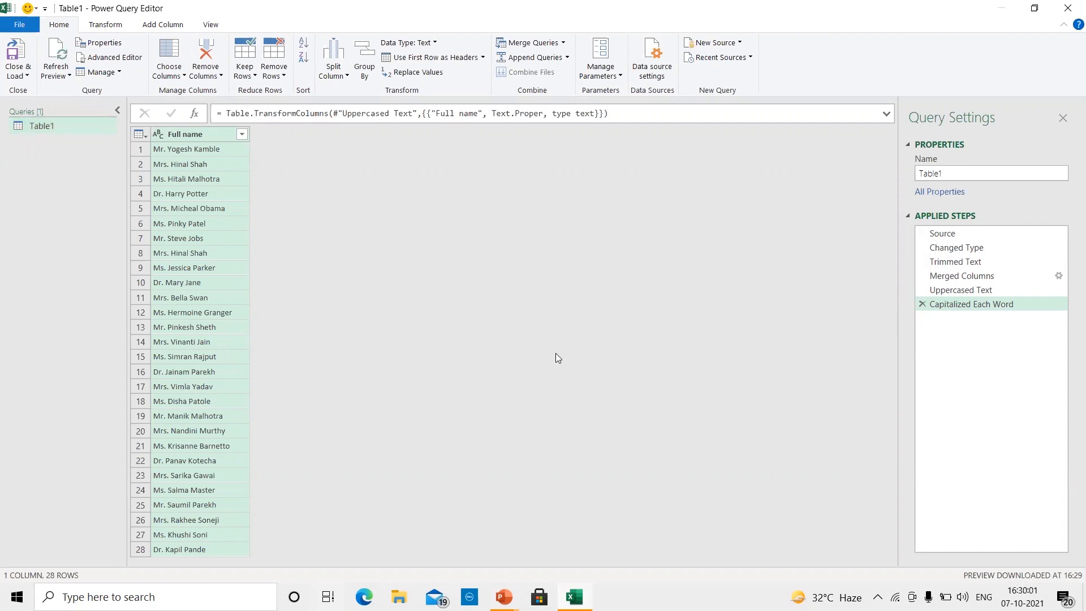
click(1069, 7)
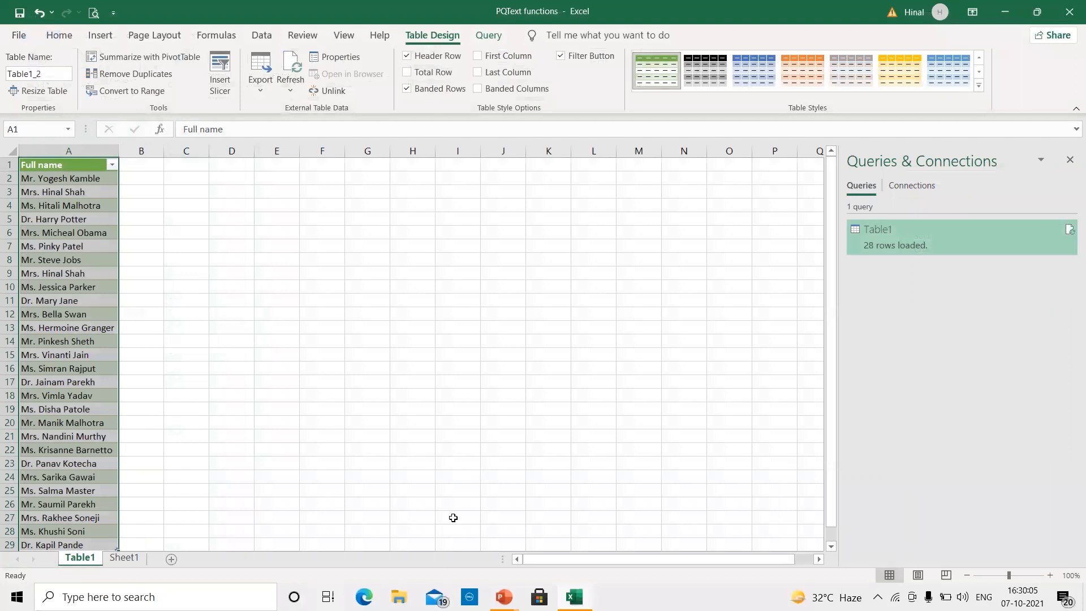